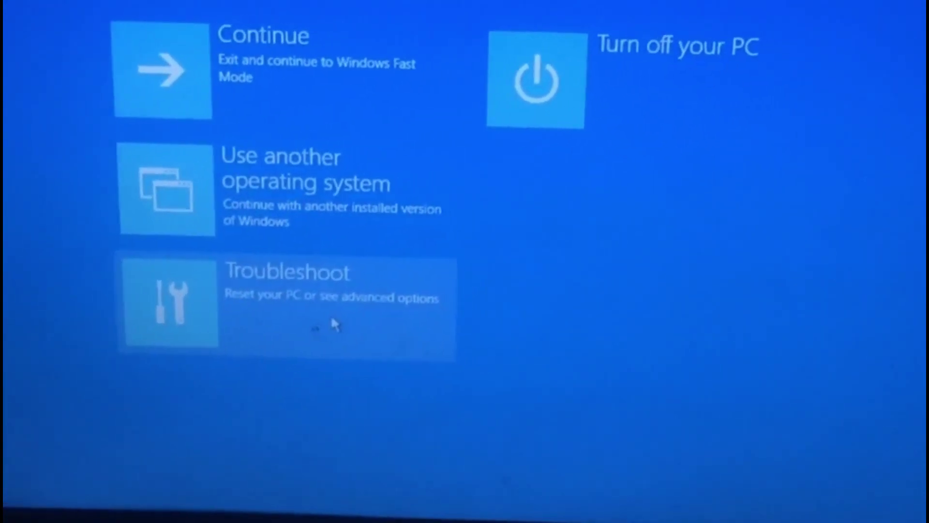
Choose Troubleshoot on the Choose an option screen
{"action": "left_click", "coordinate": [330, 314]}
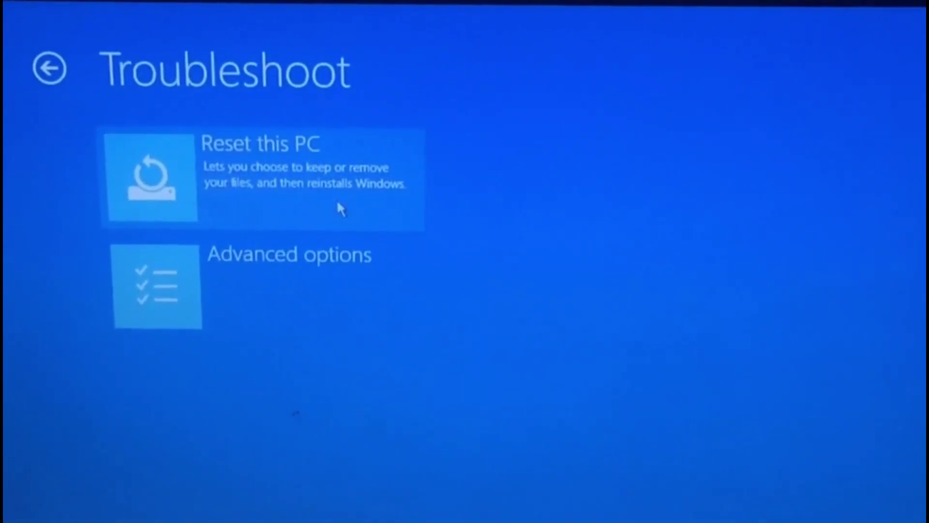
Choose Reset this PC from the Troubleshoot options
{"action": "left_click", "coordinate": [331, 214]}
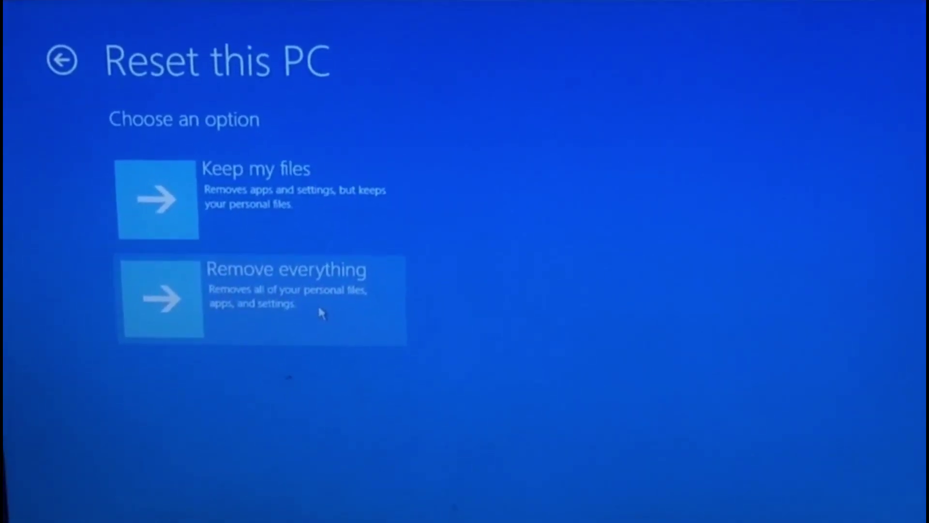
Choose Remove everything, deleting all personal files, apps and settings
{"action": "left_click", "coordinate": [298, 302]}
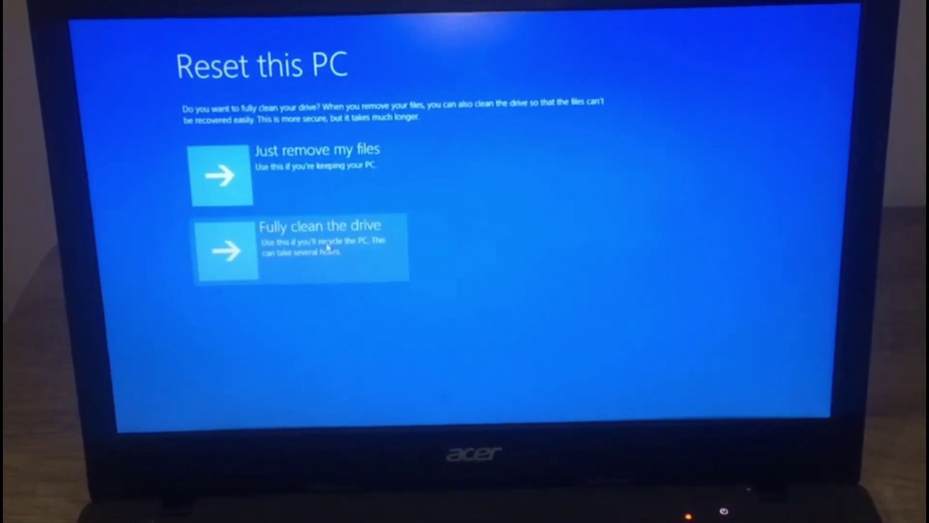
Choose Fully clean the drive and confirm the reset with Reset
{"action": "left_click", "coordinate": [337, 243]}
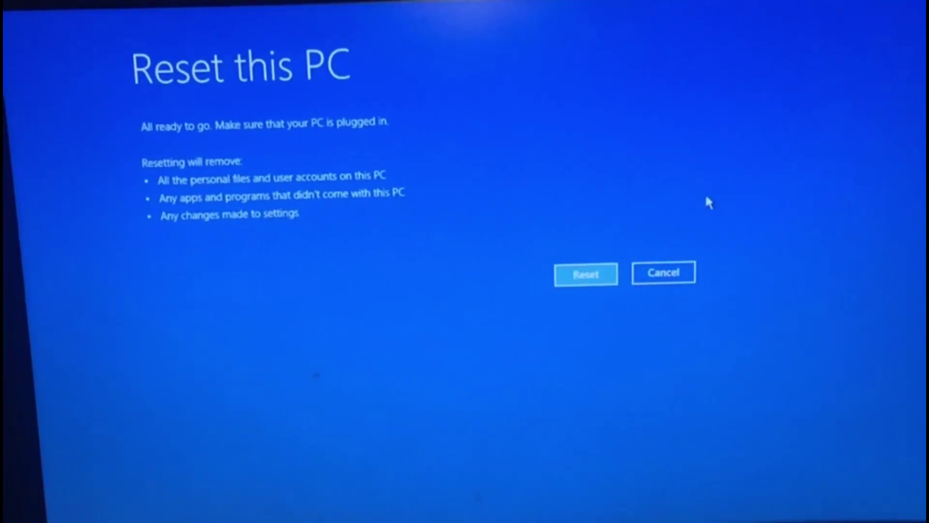
{"action": "left_click", "coordinate": [583, 275]}
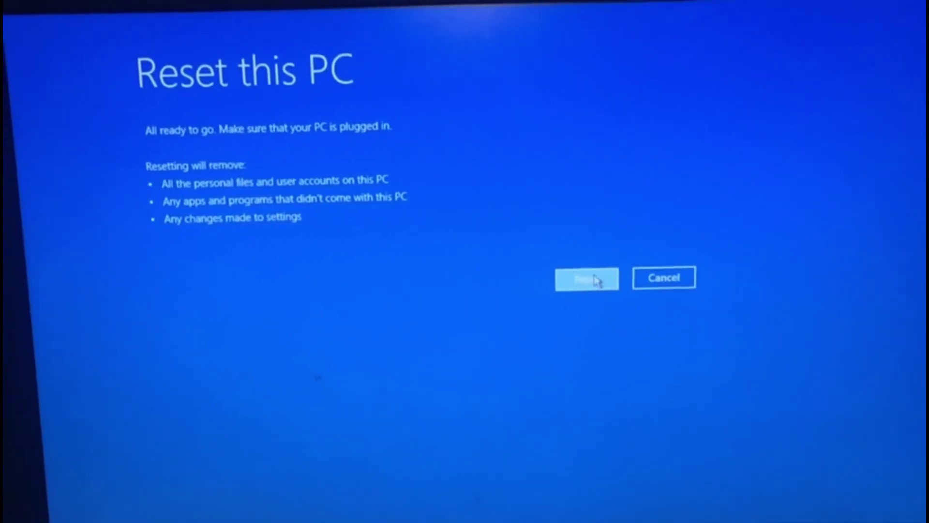